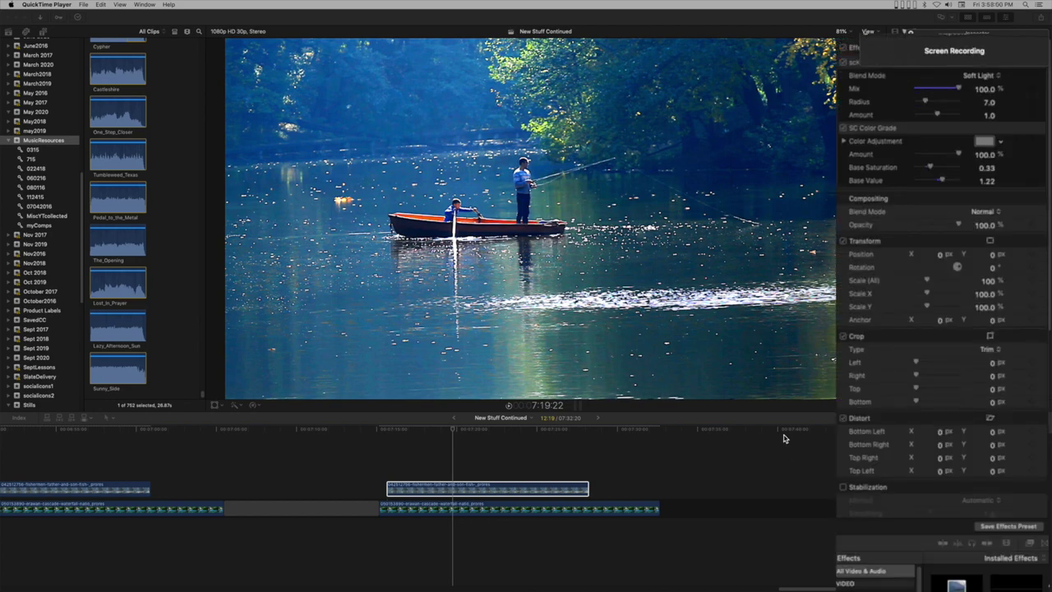
Apply the Cookie Cutter effect to the selected fishermen clip that sits above the waterfall clip in the timeline.
left_click(487, 491)
key("super+5")
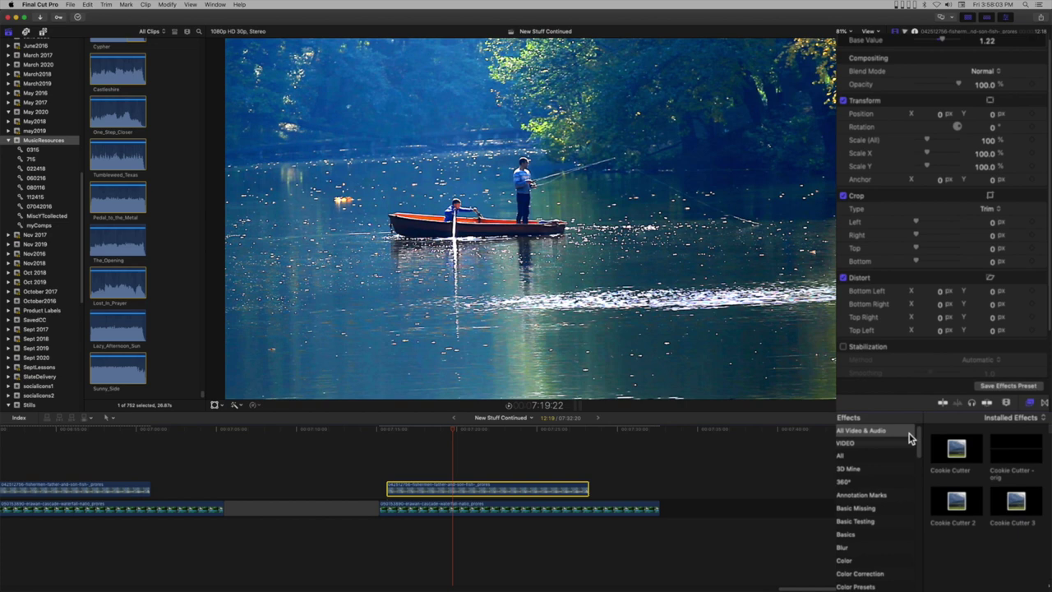
left_click_drag(603, 481, 470, 486)
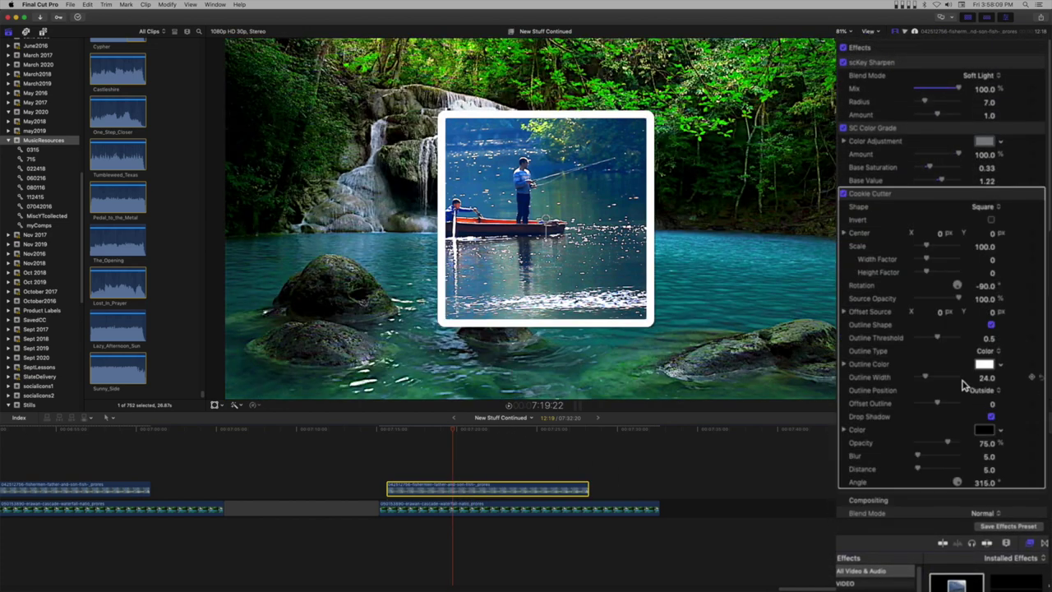
Try the Diamond, Pentagon, Arrow and Heart shapes for the Cookie Cutter mask, and finish on Circle.
left_click(984, 207)
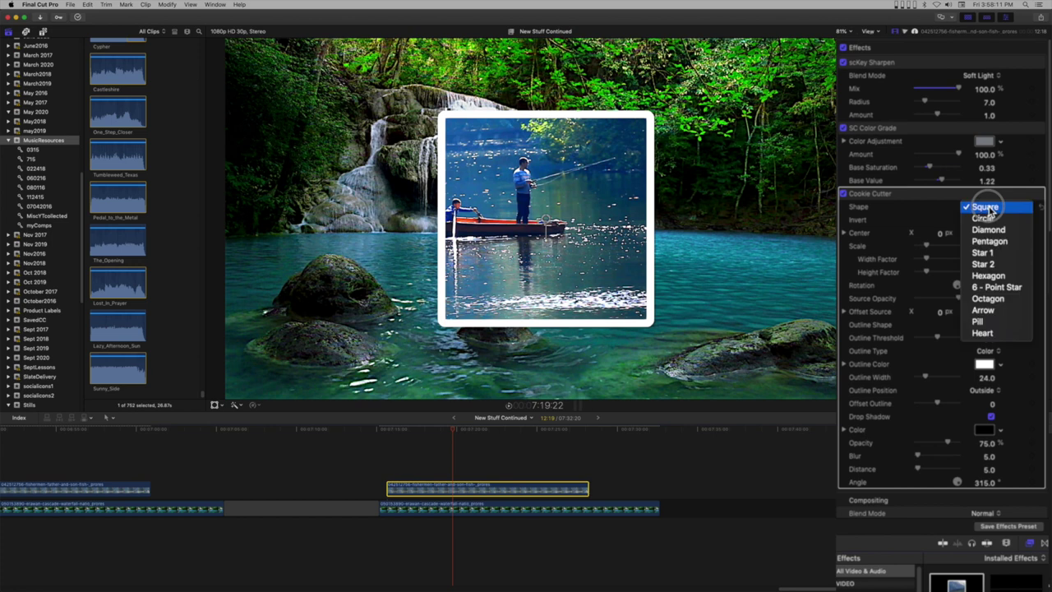
left_click(987, 218)
left_click(991, 208)
left_click(992, 218)
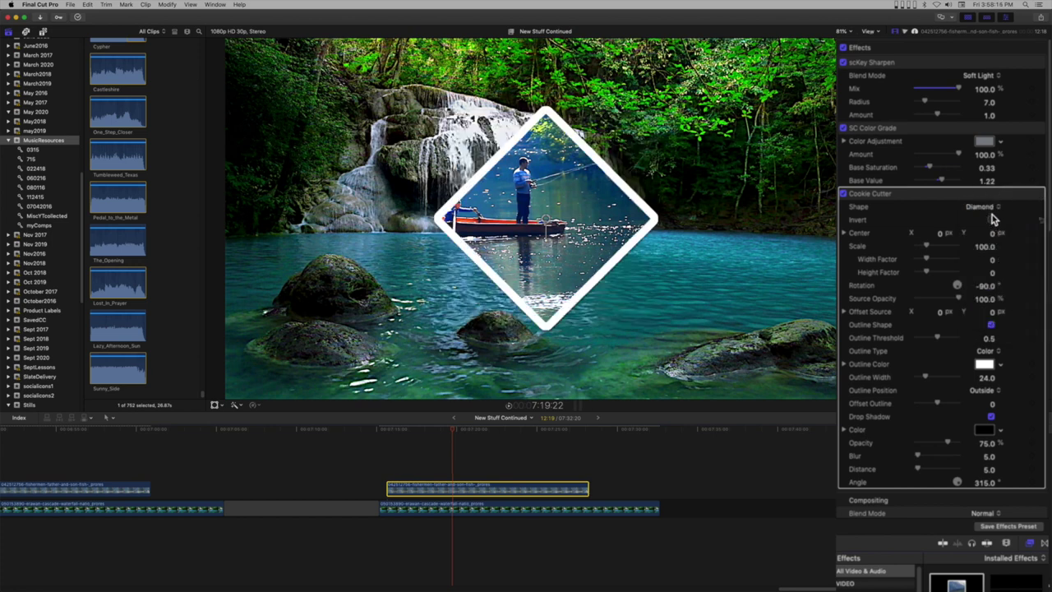
left_click(986, 207)
left_click(989, 224)
left_click(989, 207)
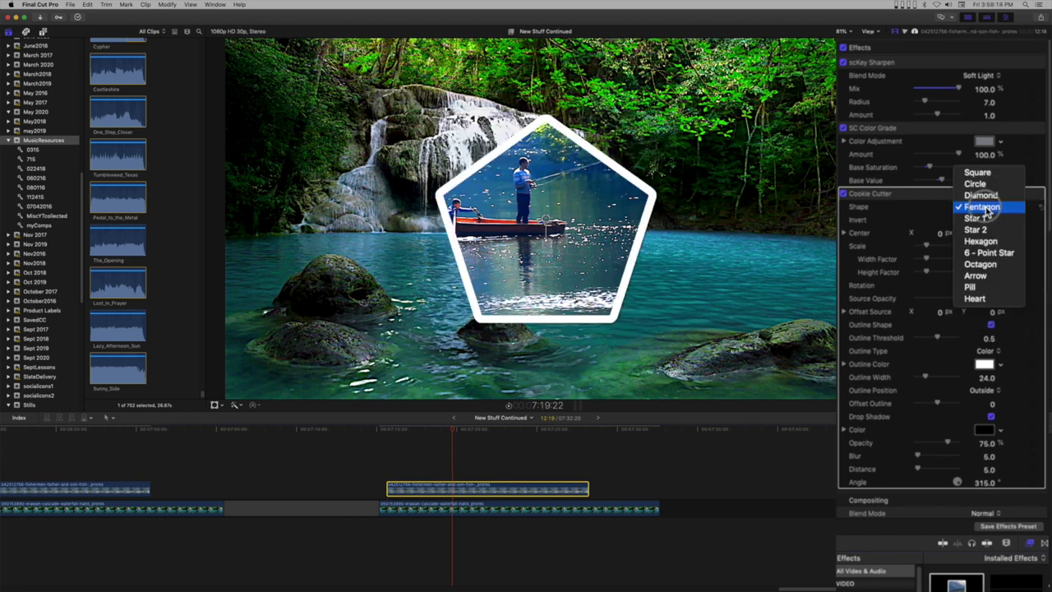
left_click(976, 277)
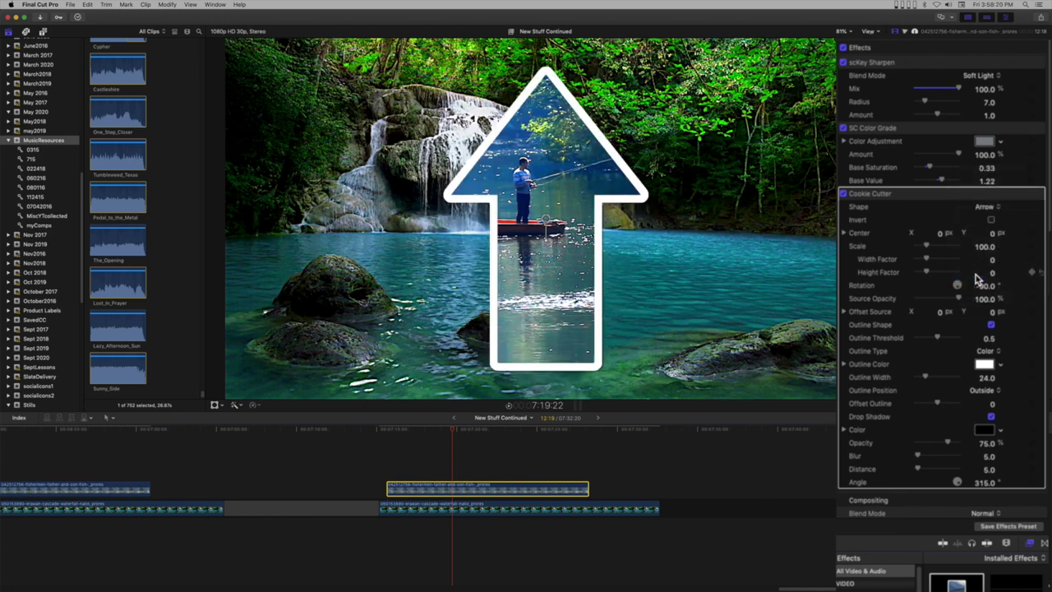
left_click(987, 212)
left_click(986, 234)
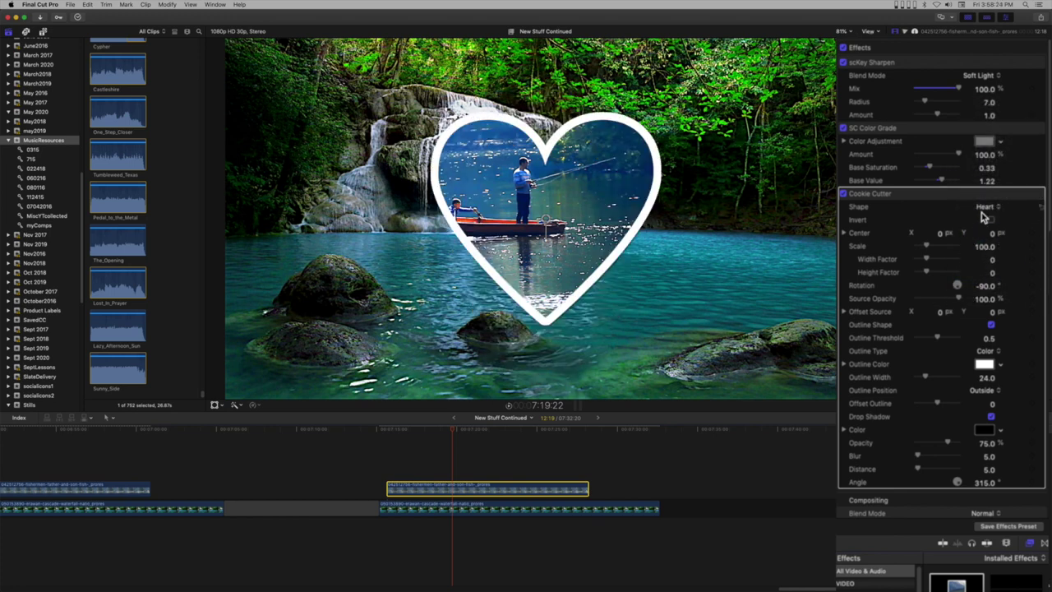
left_click(982, 212)
left_click(991, 91)
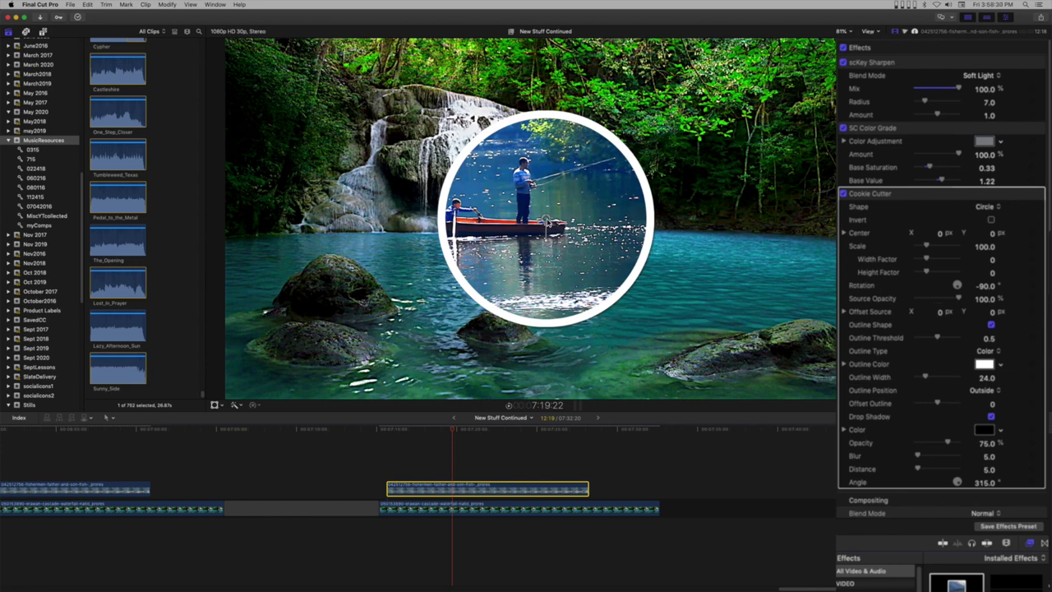
Move the mask's center to about X 0.48, Y 0.01 and set Offset Source to about X 65.1, Y -6.4 to reframe the boat.
left_click_drag(547, 222, 489, 208)
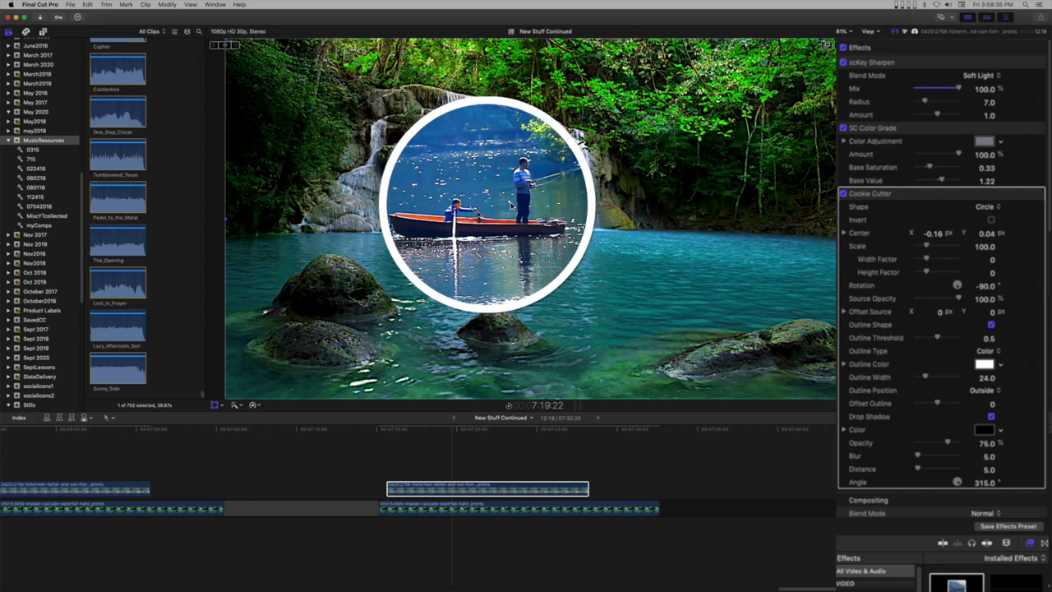
left_click_drag(549, 224, 775, 235)
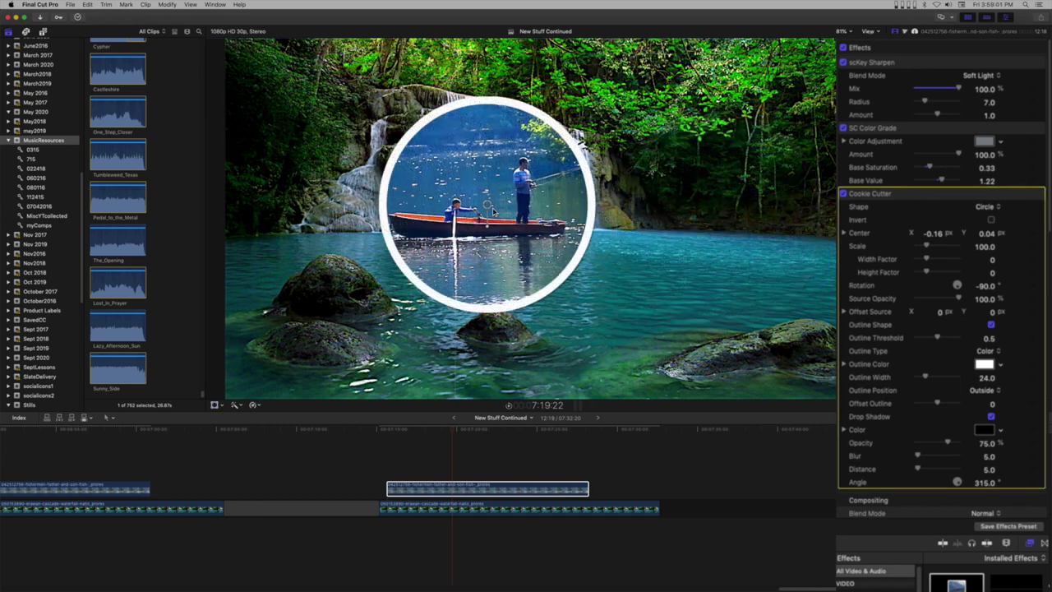
left_click_drag(488, 206, 719, 216)
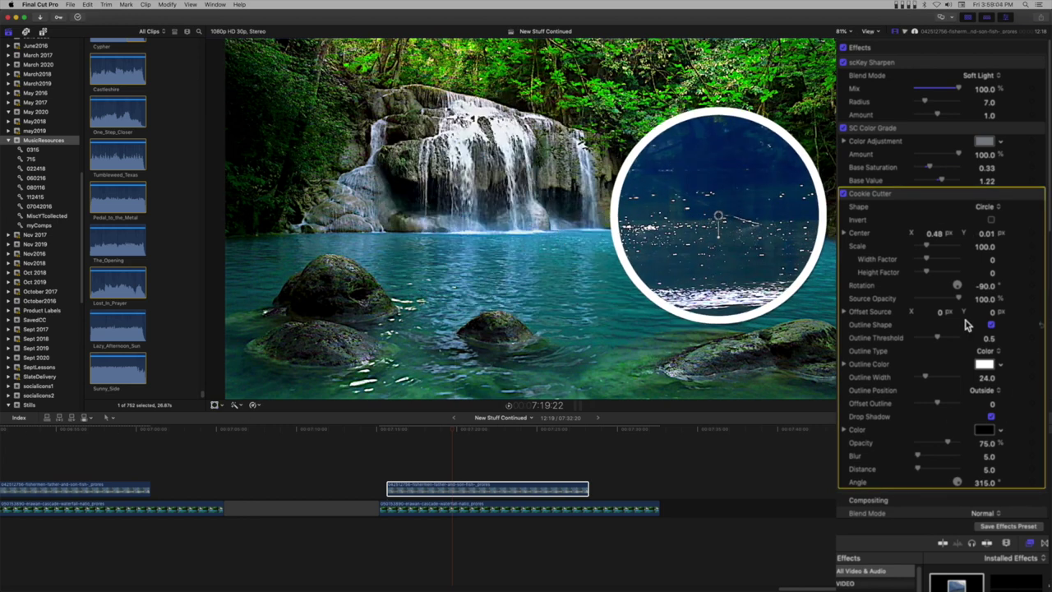
left_click_drag(941, 317, 989, 326)
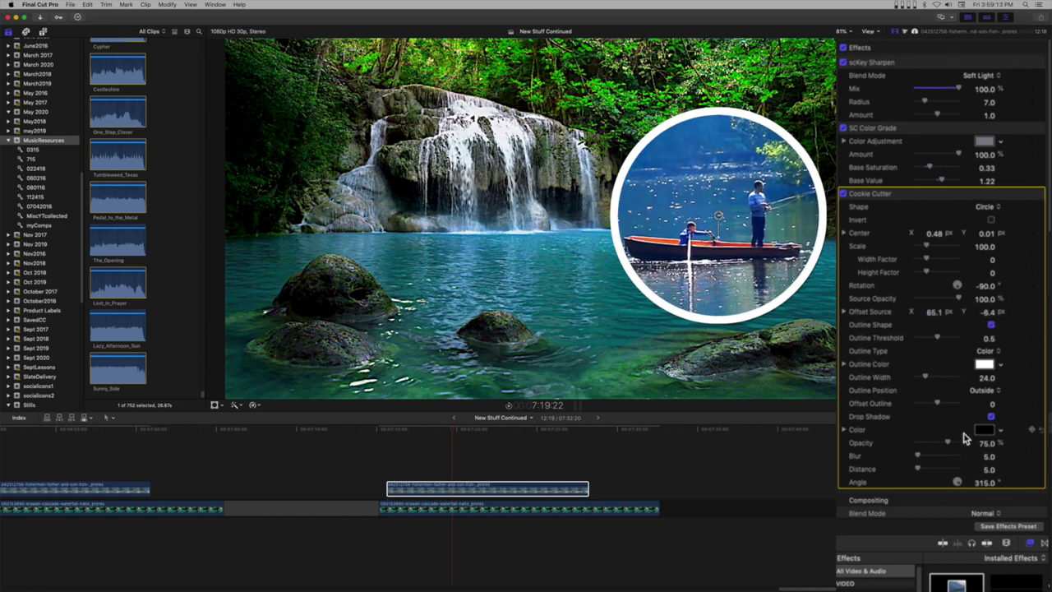
Scale the circular mask to about 106.94 and reset its width and height factors to 0.
left_click_drag(929, 251, 927, 277)
left_click(1040, 260)
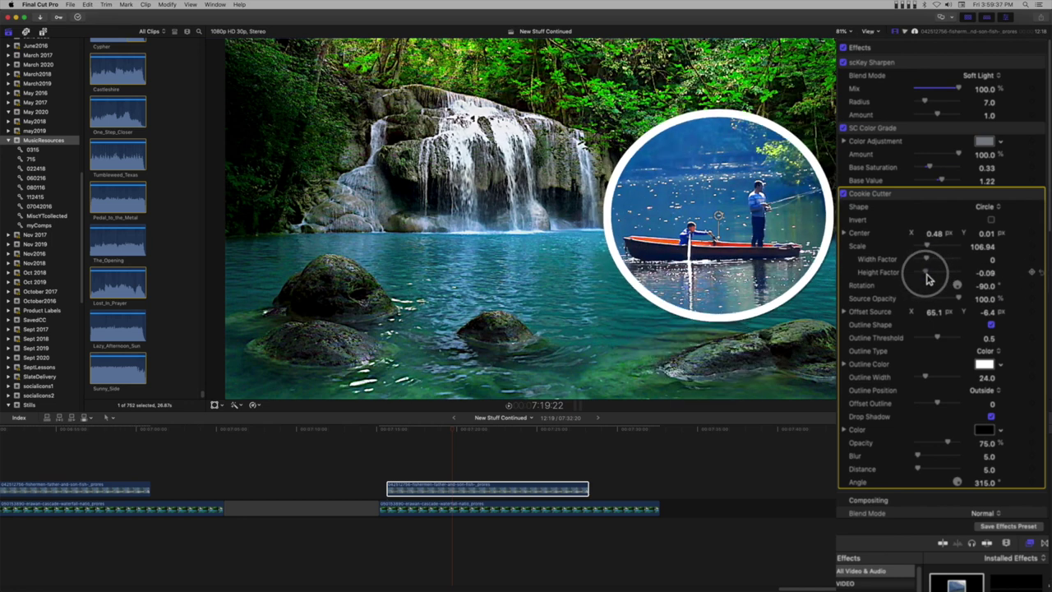
left_click(1040, 272)
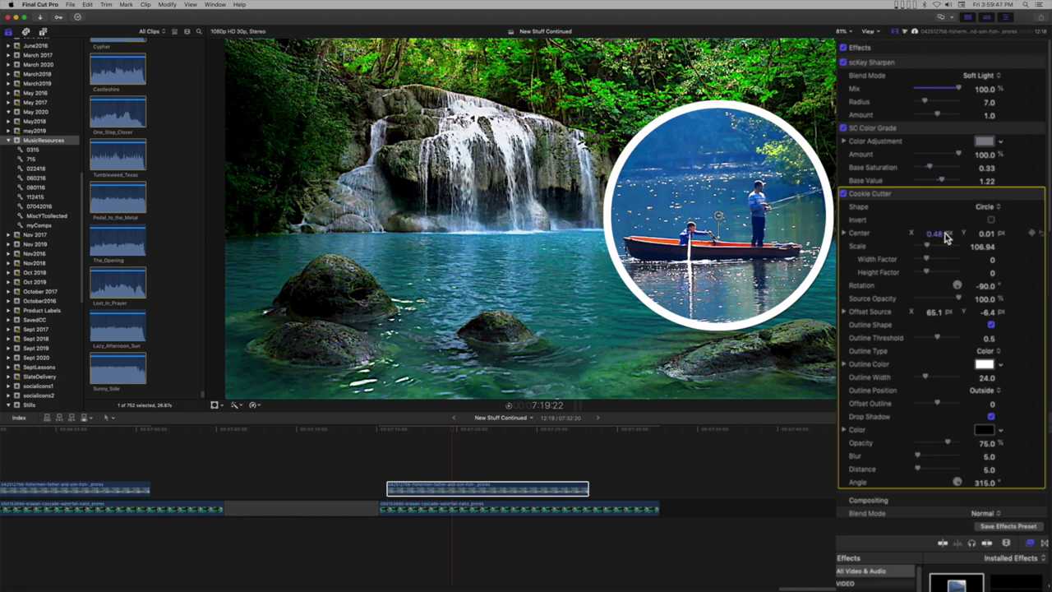
scroll(956, 380, "down", 10)
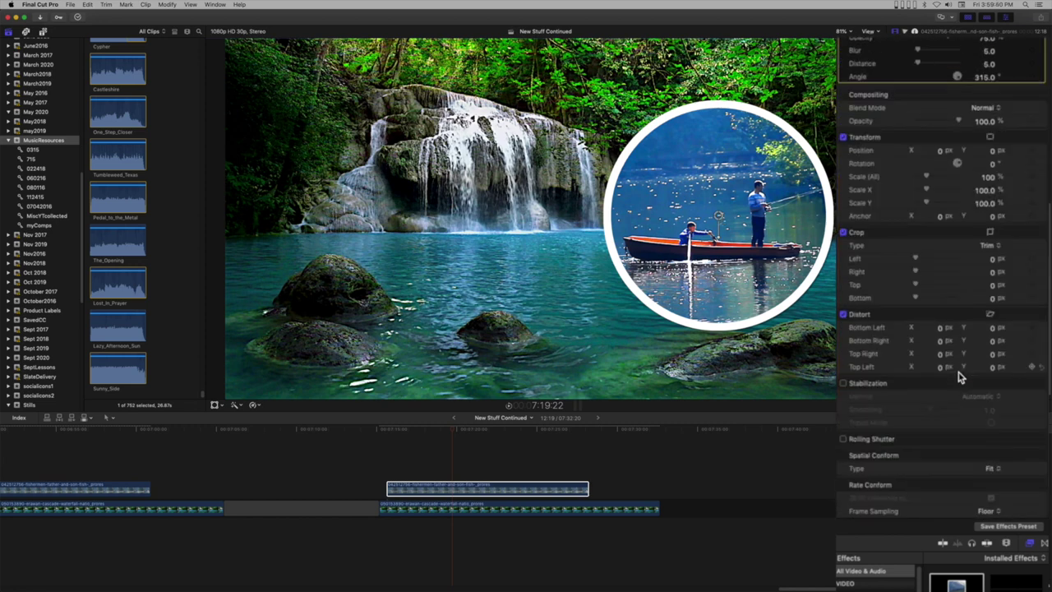
scroll(961, 375, "up", 10)
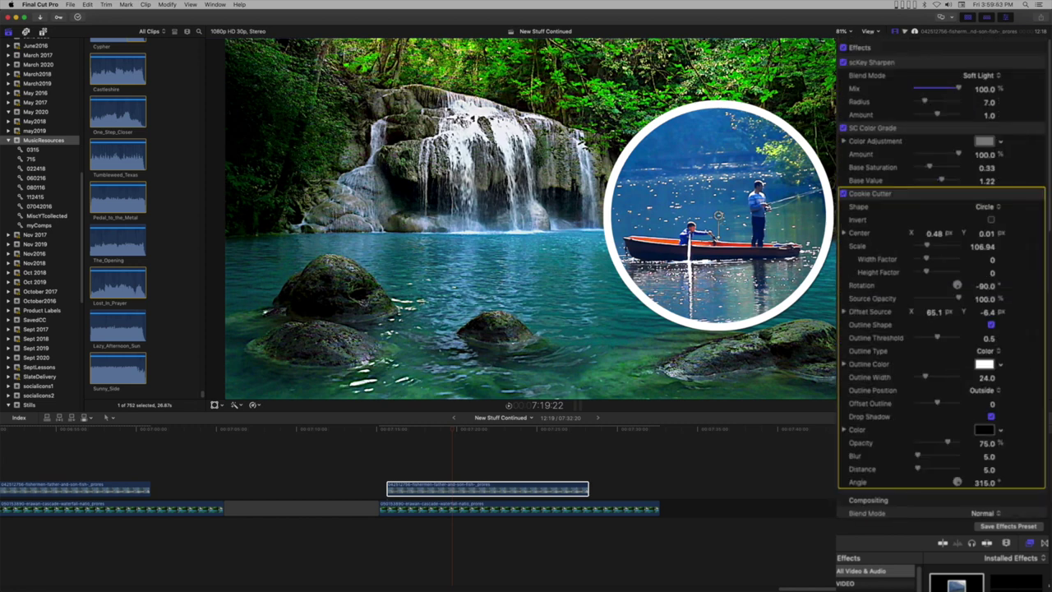
key("ctrl+super+Escape")
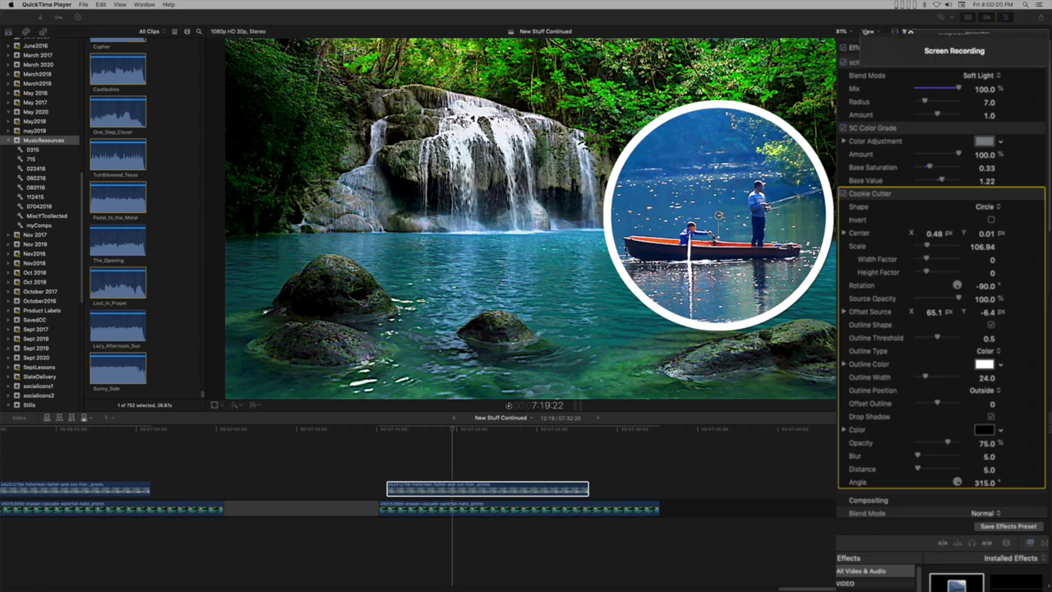
Change the mask shape to Diamond and stretch it with a Height Factor of about 0.32 and a Width Factor of about -0.04.
left_click(984, 206)
left_click(983, 216)
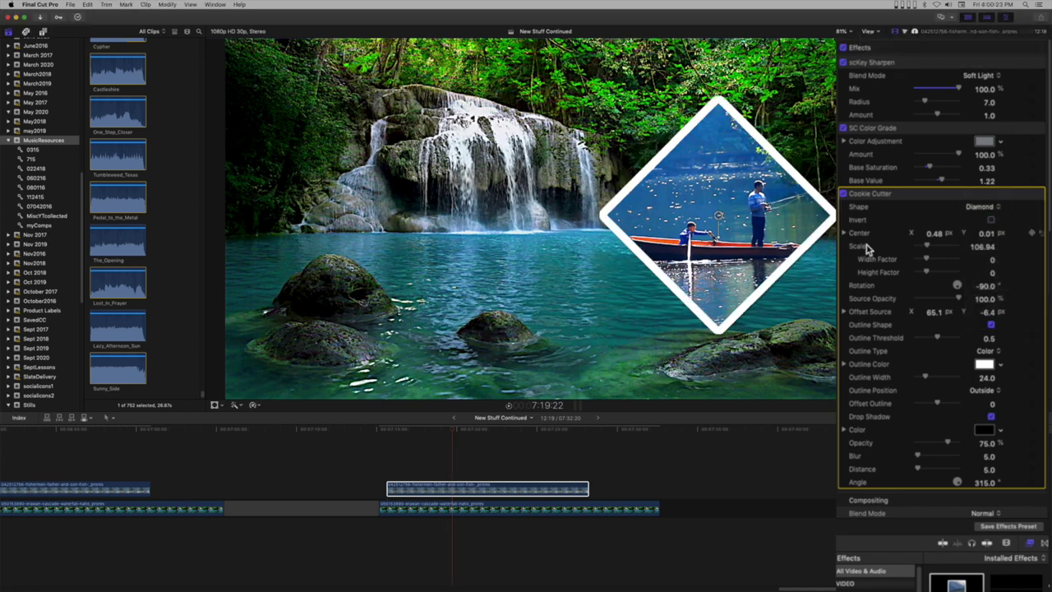
mouse_move(719, 239)
left_mouse_down()
mouse_move(742, 210)
mouse_move(717, 240)
left_mouse_up()
mouse_move(929, 272)
left_mouse_down()
mouse_move(934, 285)
mouse_move(923, 281)
mouse_move(929, 261)
left_mouse_up()
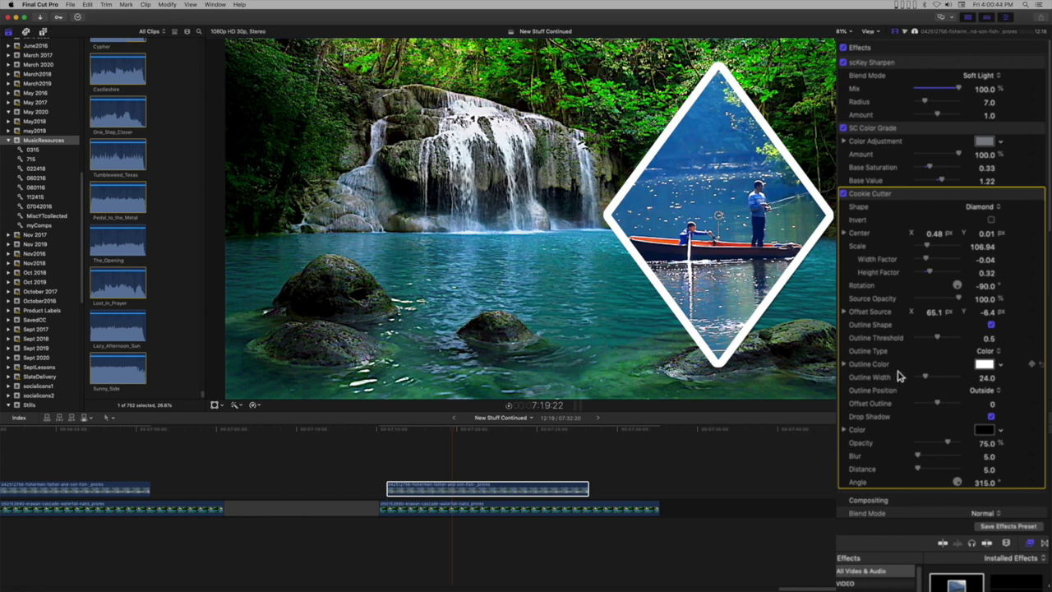
Lower the mask's Source Opacity to about 36.58% and its Outline Threshold to about 0.19.
left_click_drag(962, 302, 933, 304)
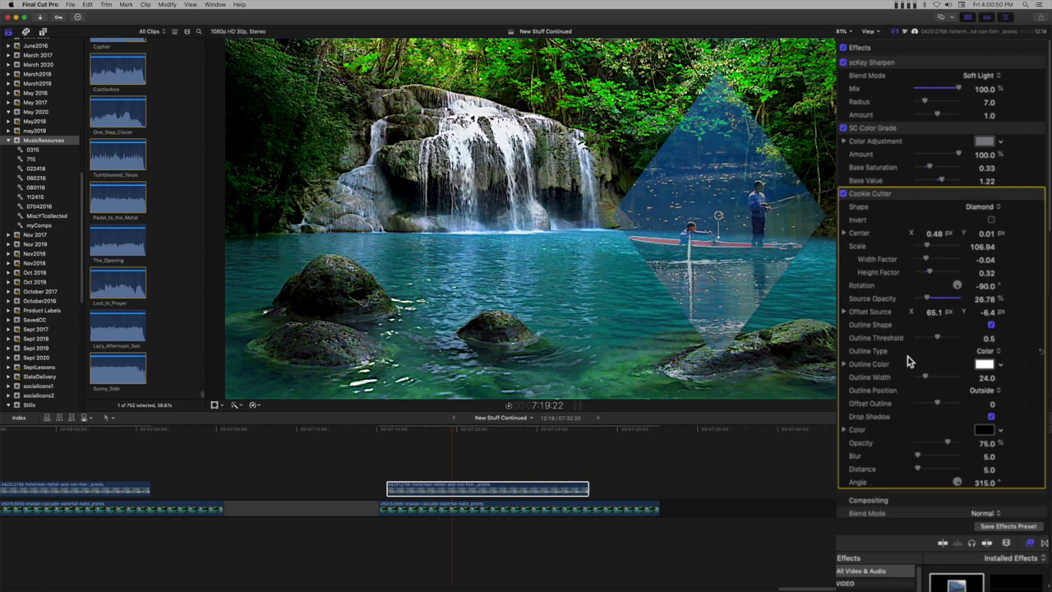
mouse_move(934, 342)
left_mouse_down()
mouse_move(949, 339)
mouse_move(926, 340)
left_mouse_up()
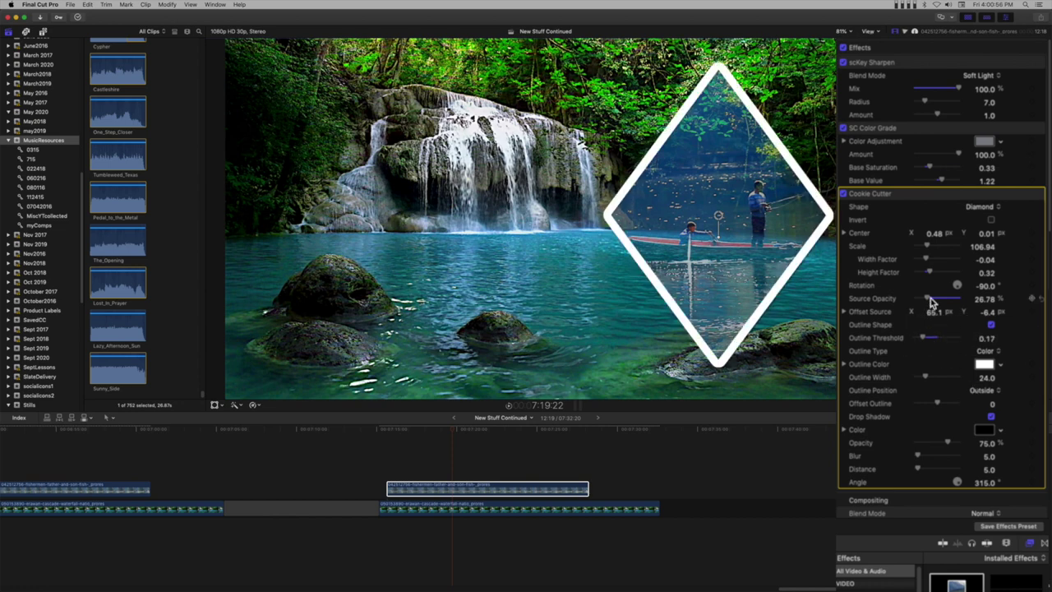
mouse_move(931, 302)
left_mouse_down()
mouse_move(950, 301)
mouse_move(921, 306)
mouse_move(938, 305)
left_mouse_up()
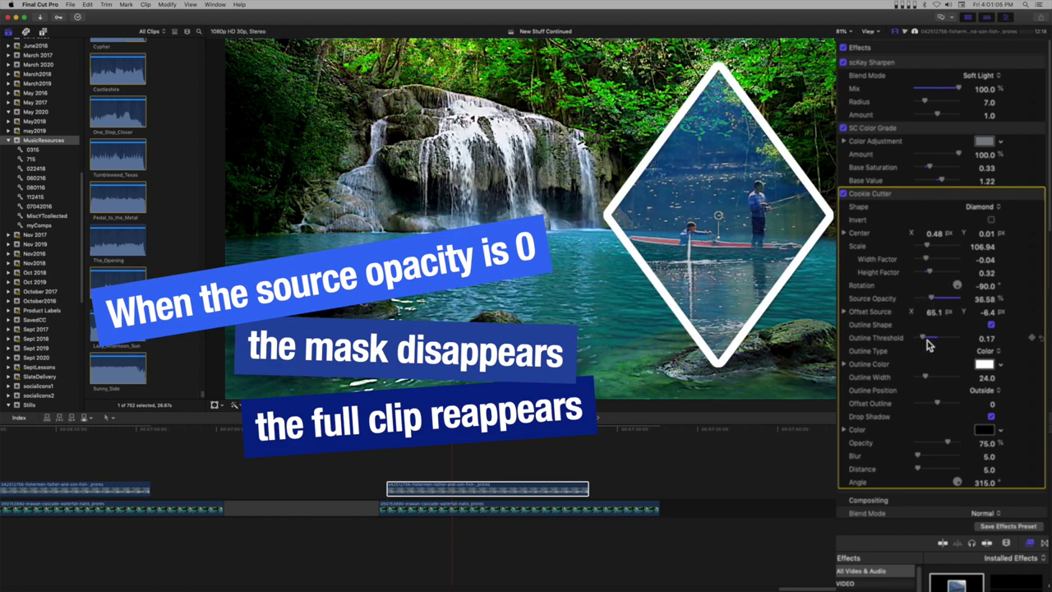
left_click_drag(925, 340, 930, 341)
Switch the outline type to Gradient and recolor both end stops of the gradient to gray.
left_click(986, 351)
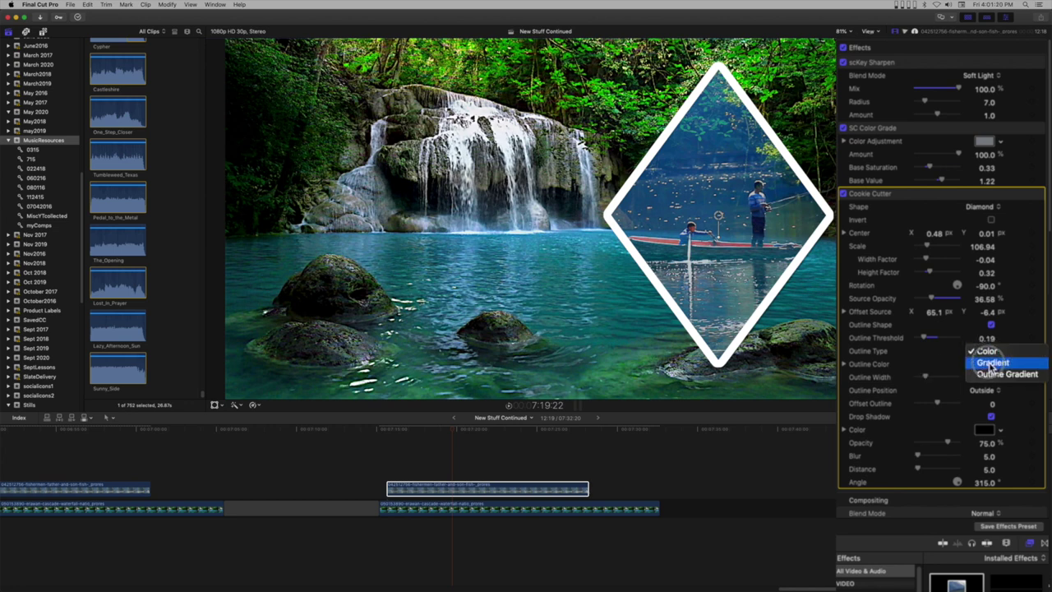
left_click(986, 359)
left_click(845, 364)
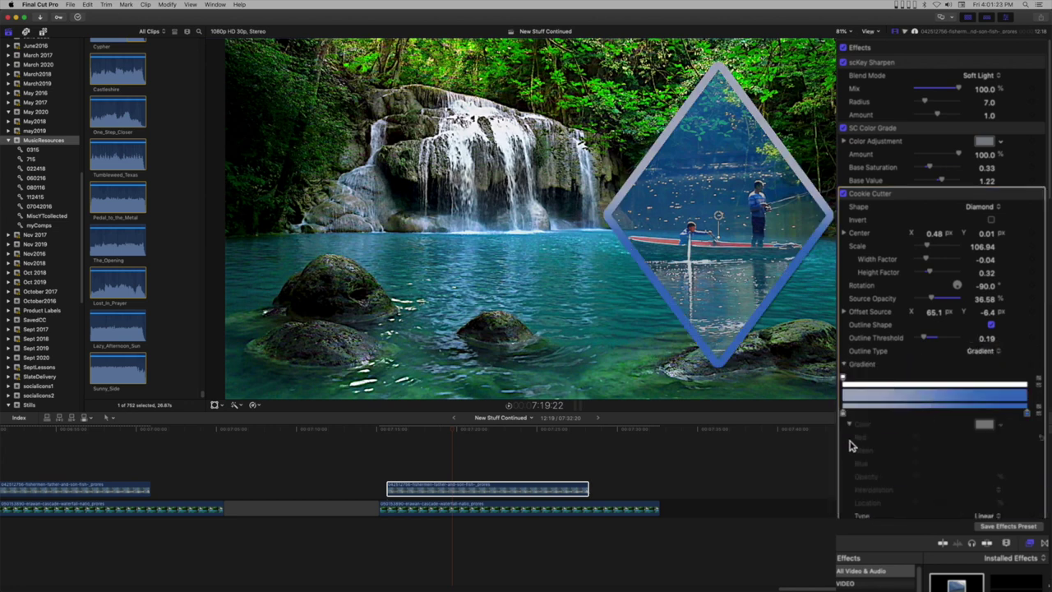
left_click(845, 411)
right_click(843, 414)
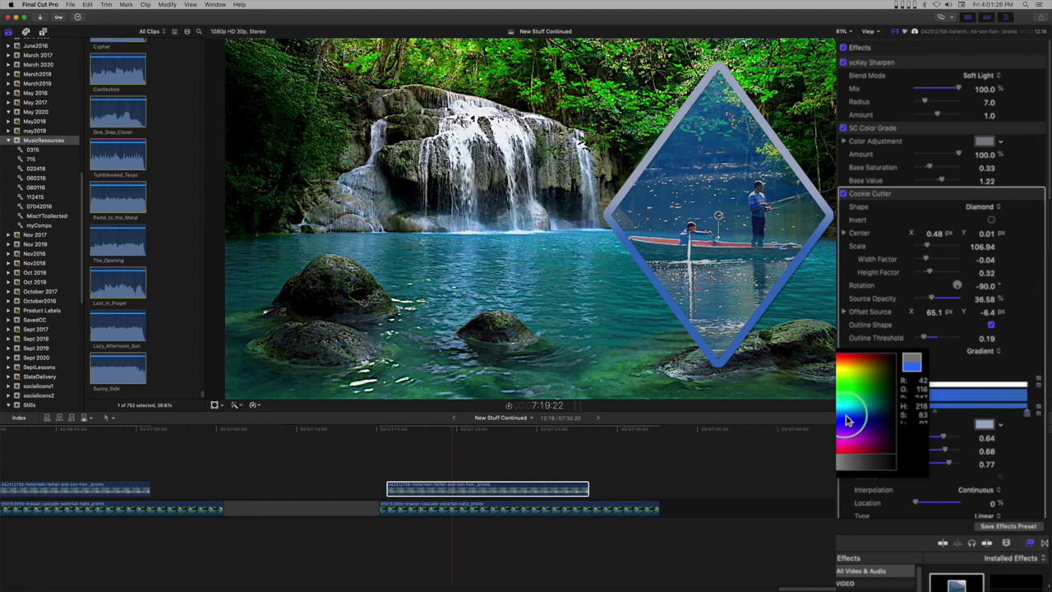
left_click(857, 464)
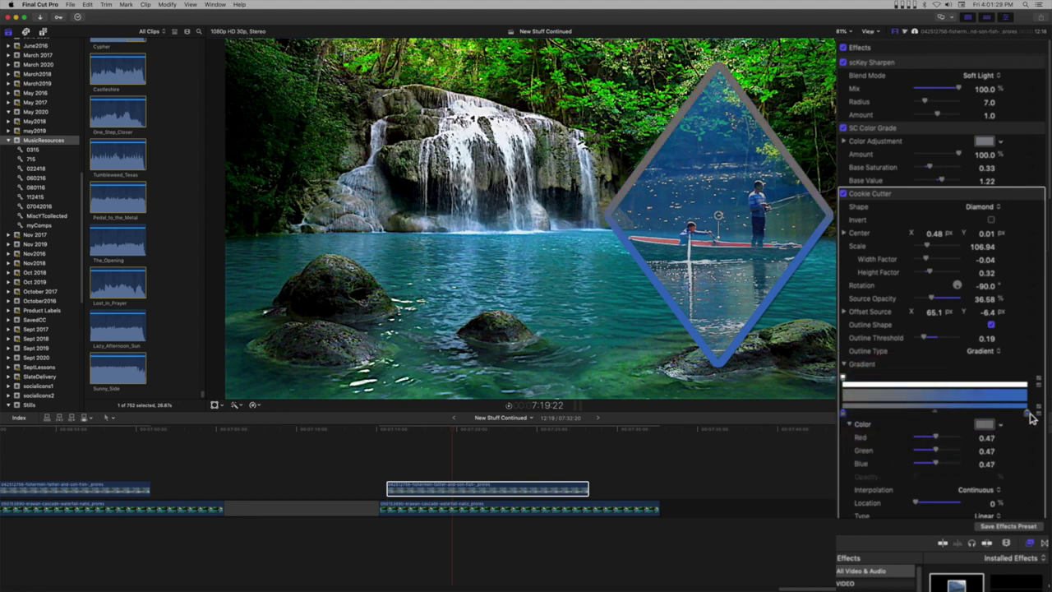
right_click(1028, 413)
left_click(994, 458)
Add a color stop at about 46.21% of the outline gradient and make it white.
left_click(929, 409)
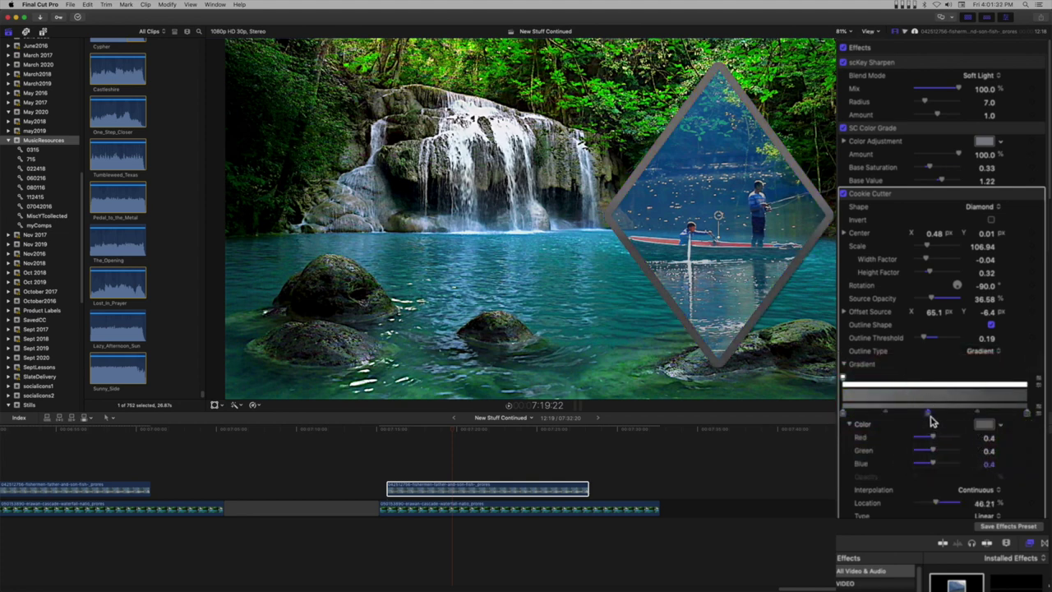
right_click(929, 414)
left_click(877, 461)
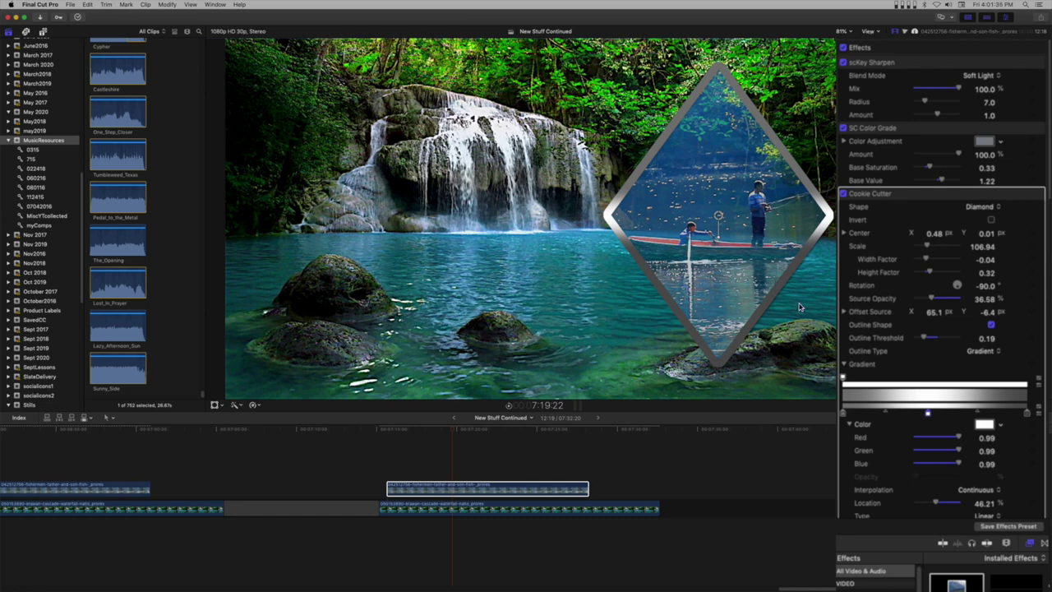
Set the outline gradient's Start Y to about 184.0 and its End Y to about -162.2.
scroll(980, 487, "down", 5)
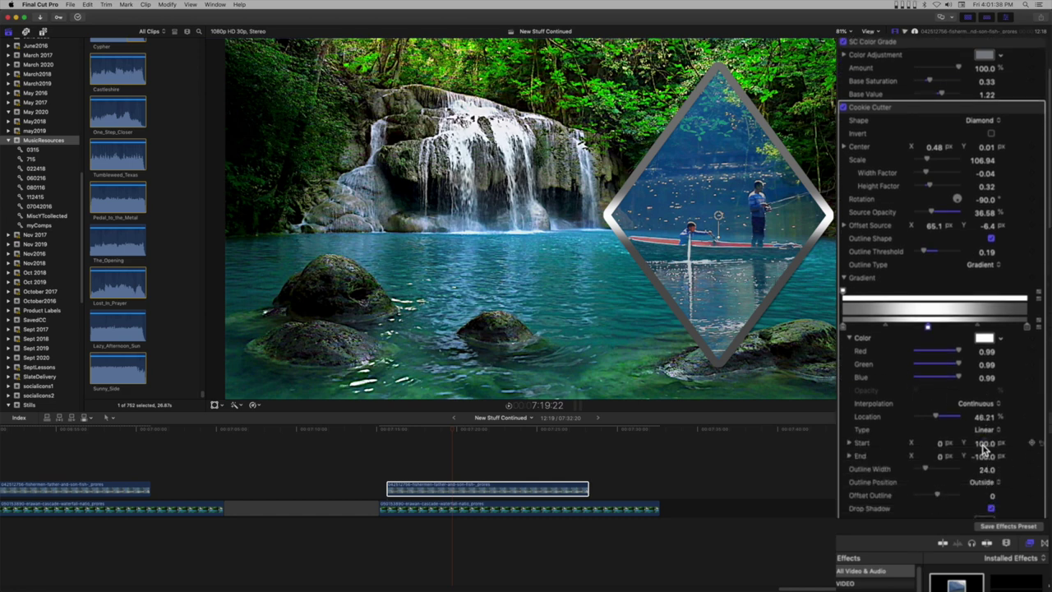
left_click_drag(984, 445, 984, 408)
left_click_drag(983, 457, 984, 430)
Change the outline type to Outline Gradient and collapse the gradient's settings.
scroll(934, 430, "up", 1)
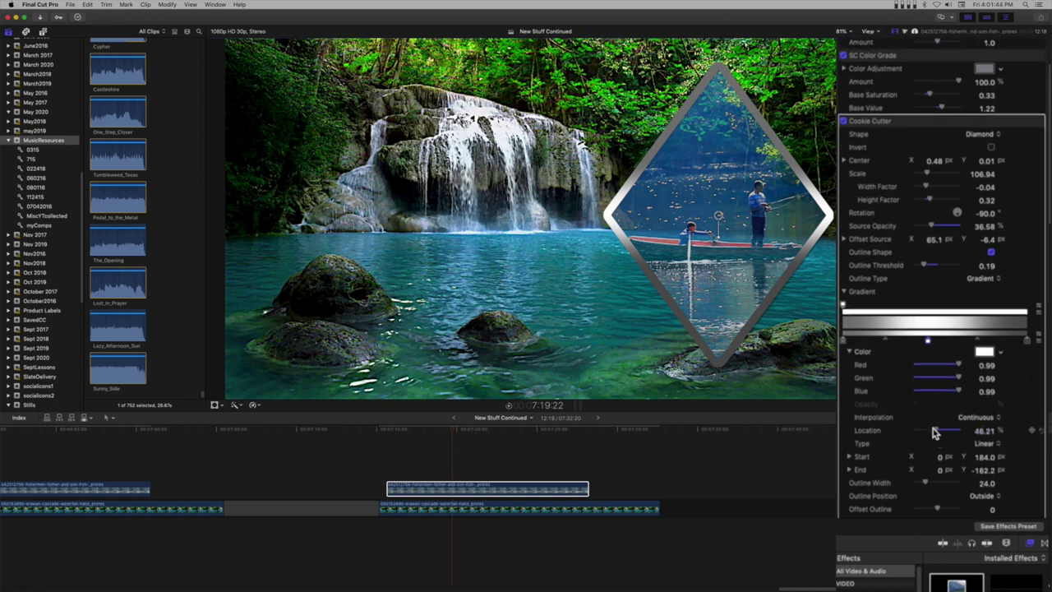
left_click(985, 277)
left_click(992, 291)
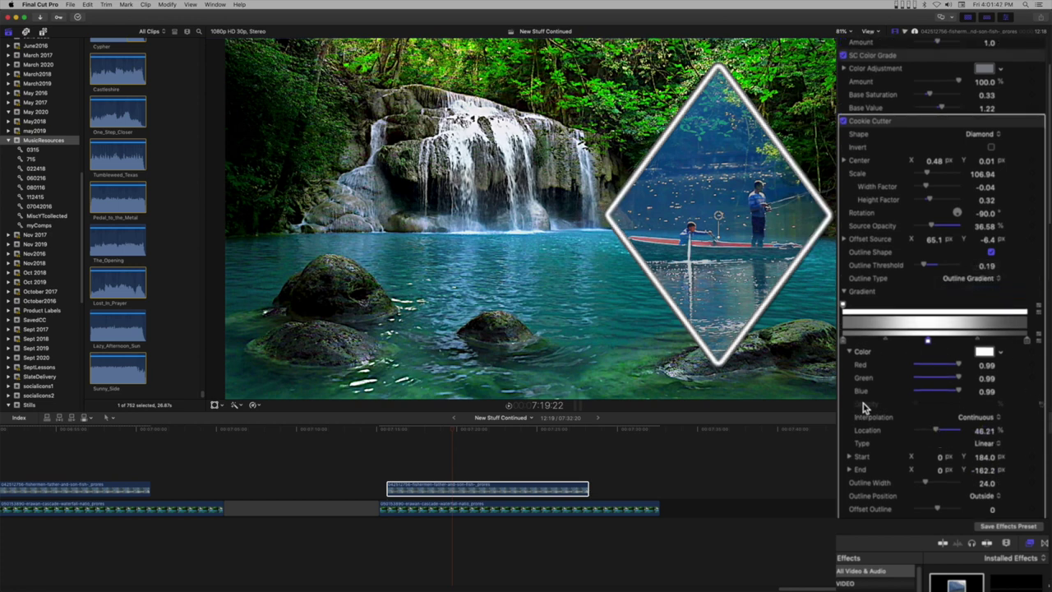
left_click(844, 292)
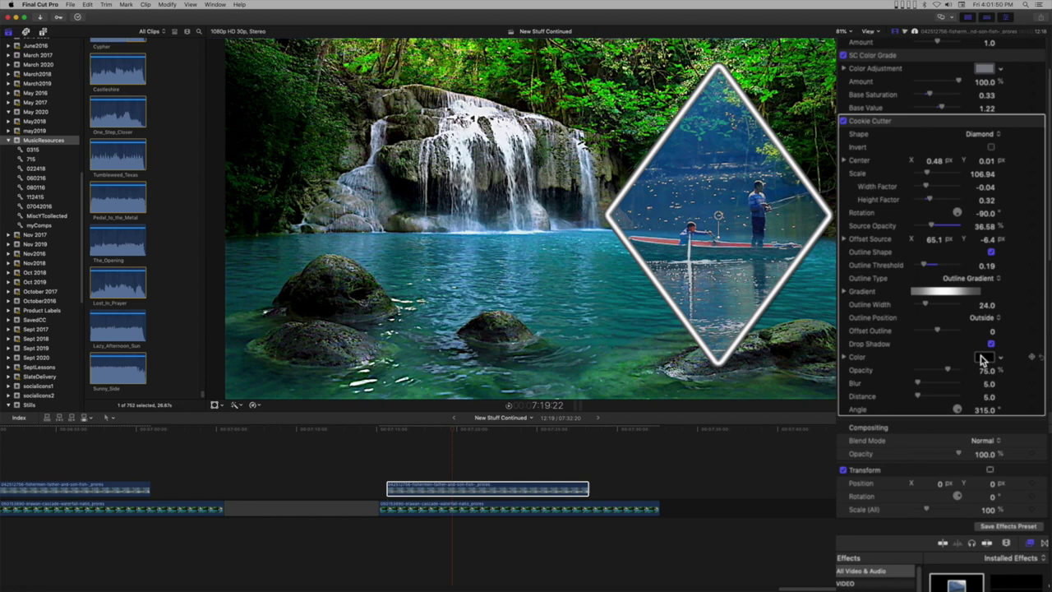
Try the Centered outline position, set it to Inside instead, and raise Offset Outline to about 37.0.
left_click(985, 318)
left_click(986, 333)
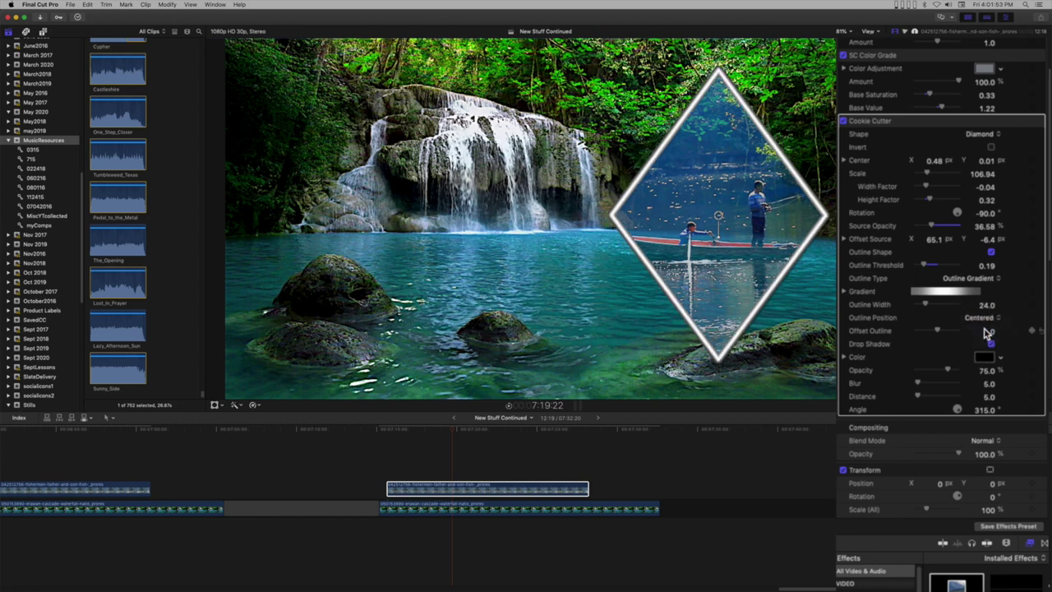
left_click(984, 320)
left_click(985, 331)
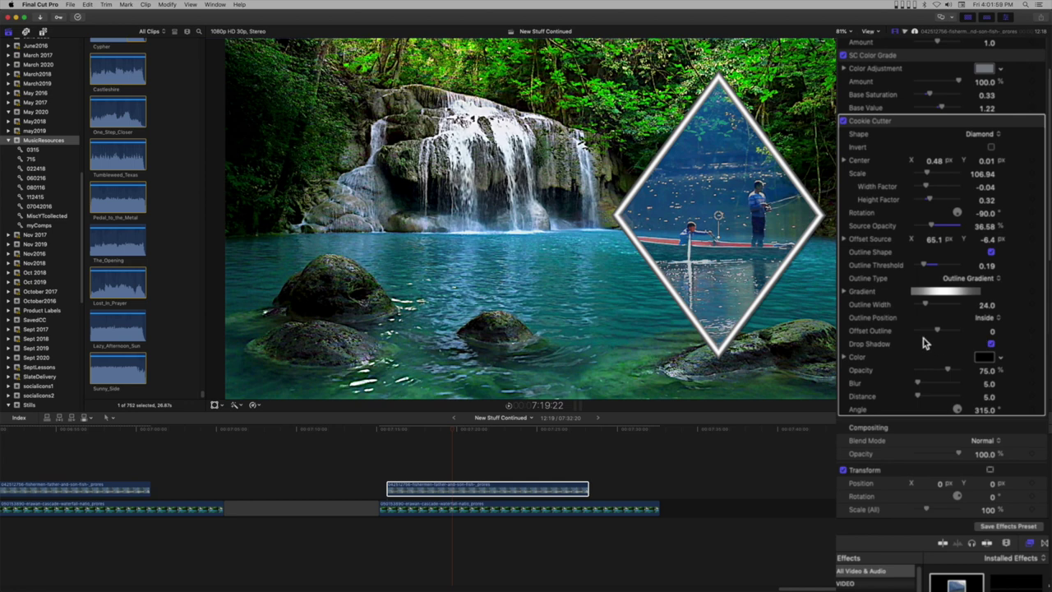
left_click_drag(939, 337, 962, 333)
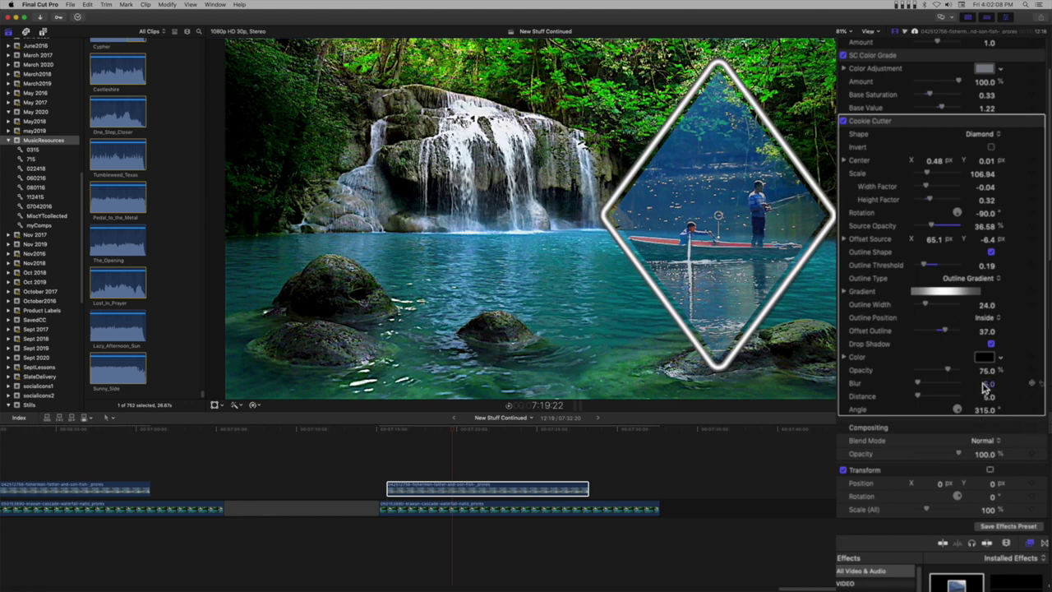
Set the drop shadow's opacity to about 90.8%, blur to 35.0, distance to 27.0 and angle to about 282.4°.
left_click(992, 344)
left_click(991, 345)
left_click_drag(947, 370, 935, 399)
left_click(987, 412)
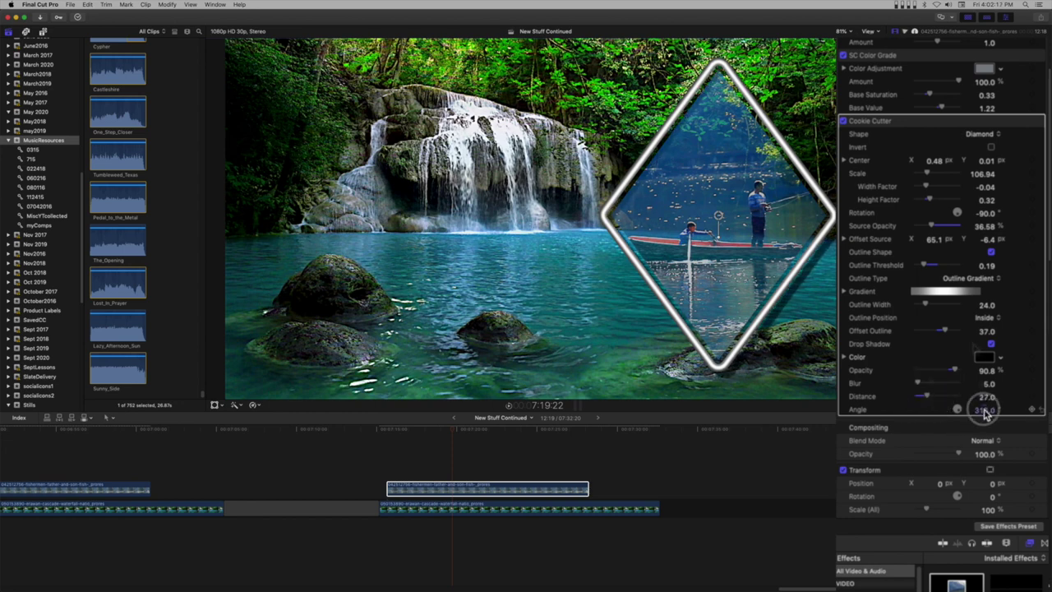
Lower Offset Outline to about -19.0 and change the Cookie Cutter shape from Diamond to Square.
left_click_drag(944, 330, 935, 343)
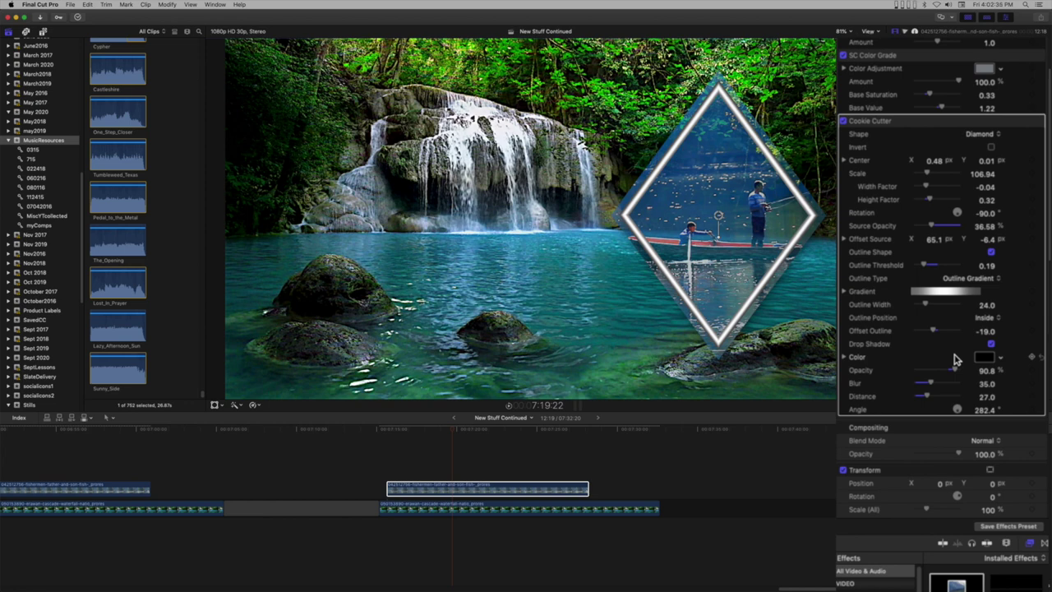
key("ctrl+super+Escape")
left_click(982, 134)
left_click(983, 120)
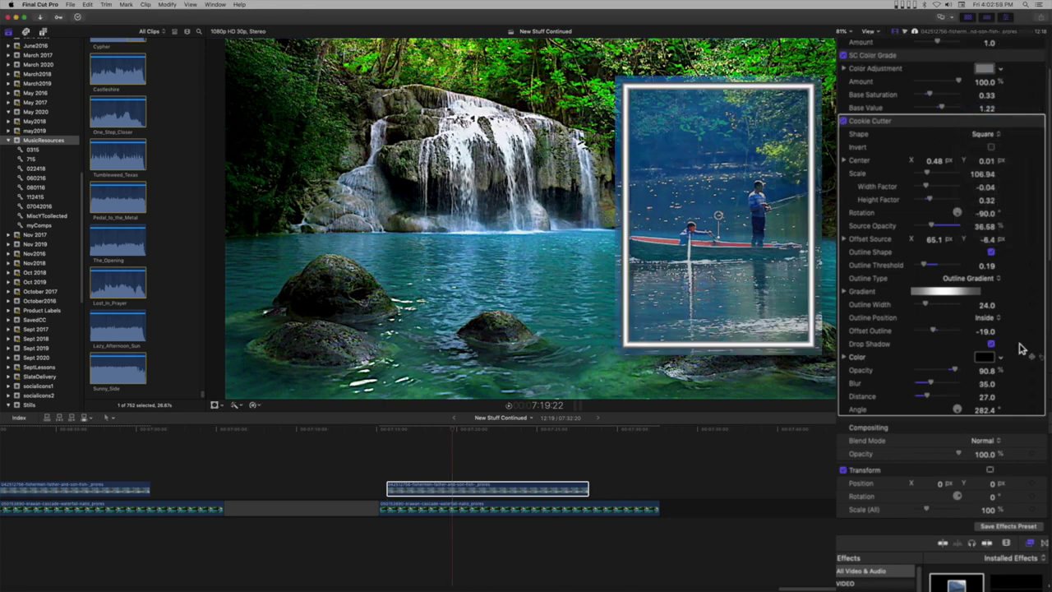
Apply a second Cookie Cutter effect to the fishermen clip and set its shape to Arrow.
left_click_drag(956, 584, 534, 492)
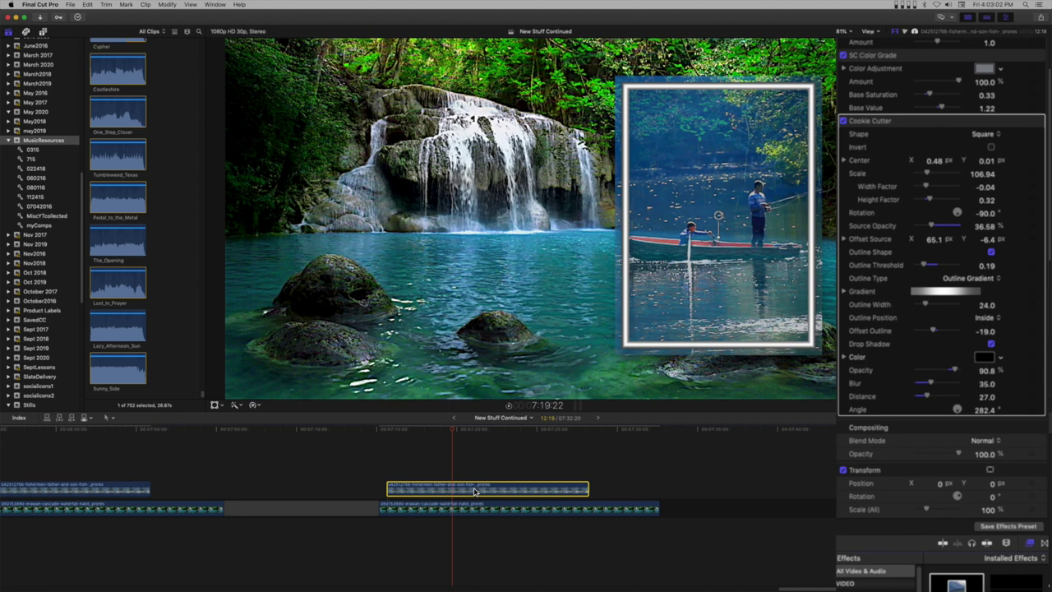
scroll(945, 423, "down", 5)
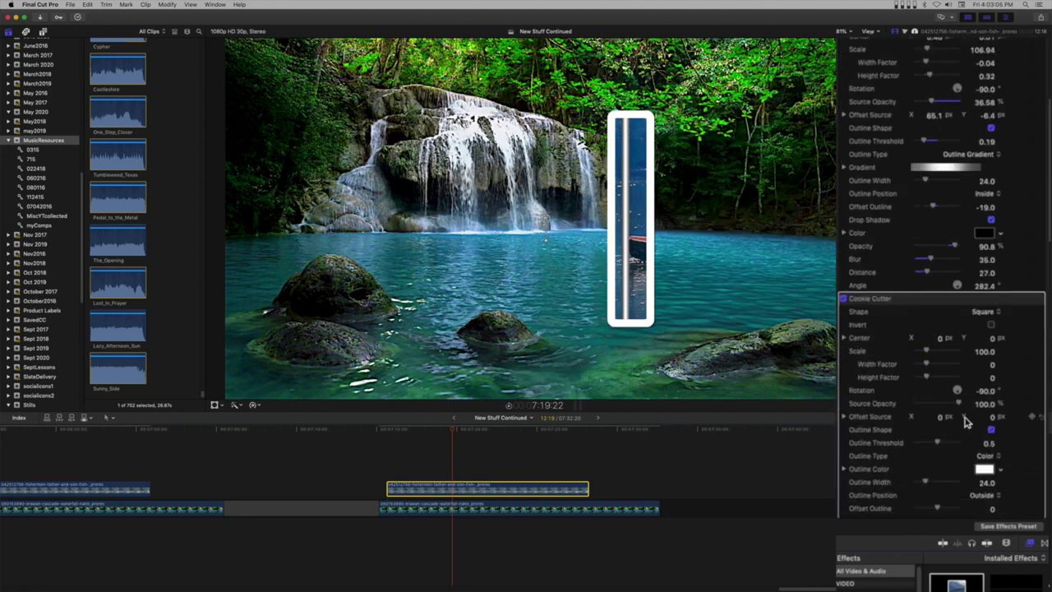
left_click(992, 299)
left_click_drag(990, 313, 979, 411)
left_click(984, 416)
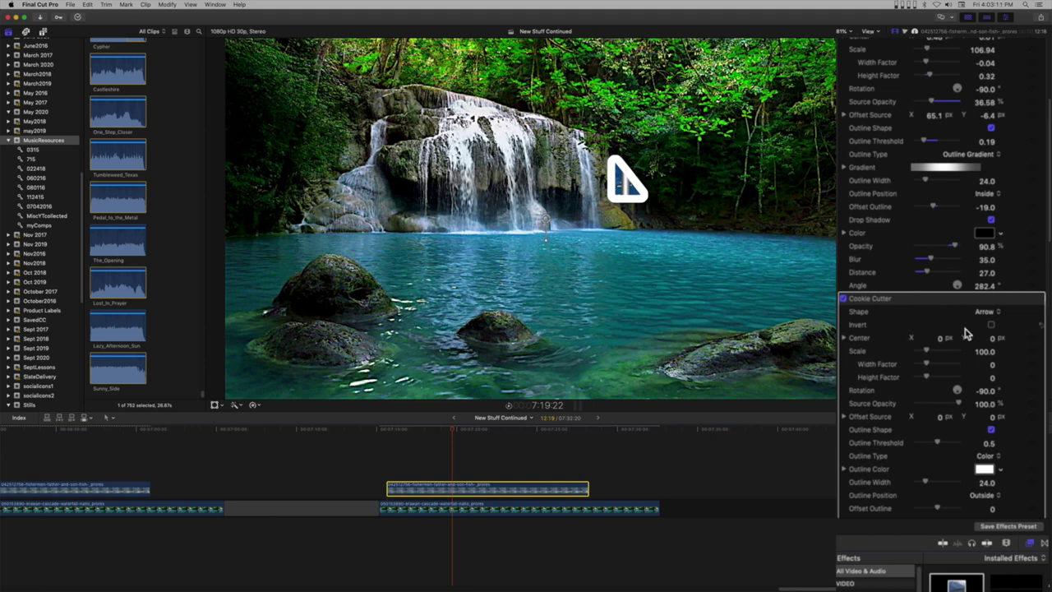
Invert the arrow cutout, rotate it to about -178.7° and move its center to about X 0.18, Y 0.01.
left_click(992, 325)
scroll(888, 365, "down", 2)
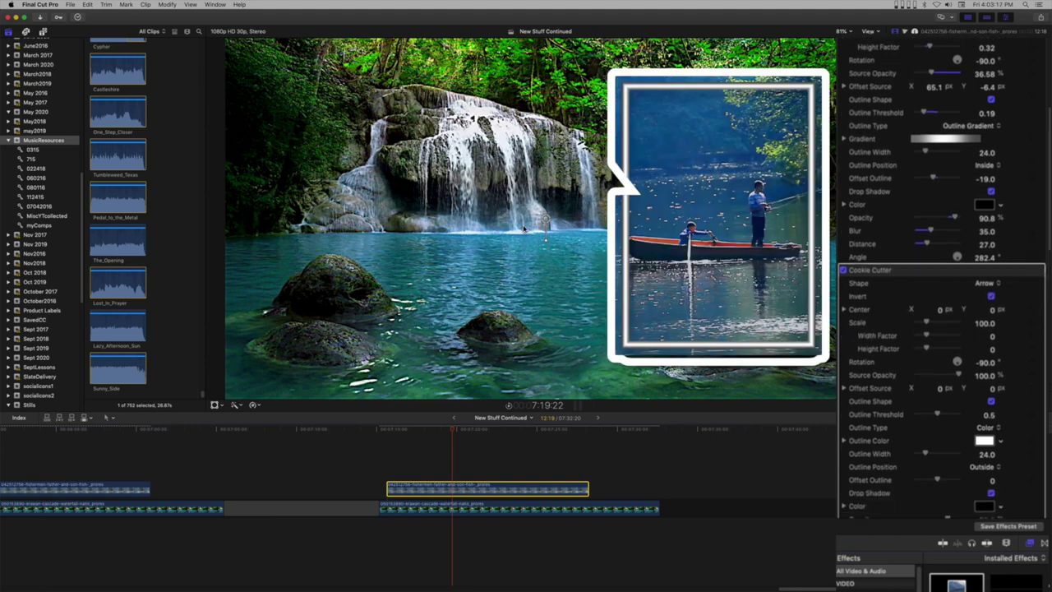
left_click_drag(548, 243, 507, 225)
left_click_drag(576, 212, 611, 214)
Turn off Outline Shape on the square Cookie Cutter.
scroll(978, 212, "up", 1)
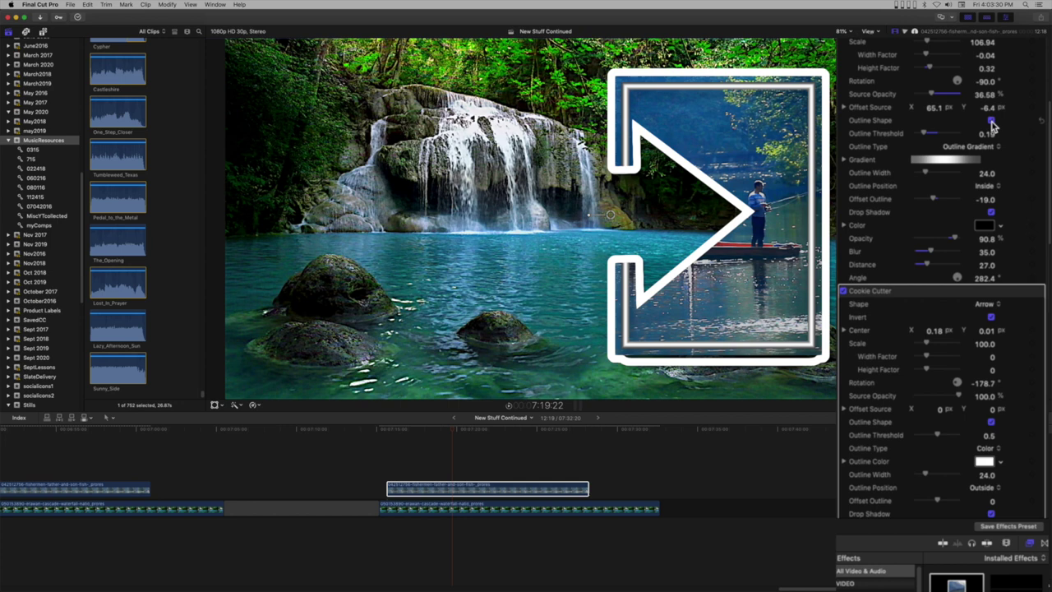
scroll(931, 366, "down", 10)
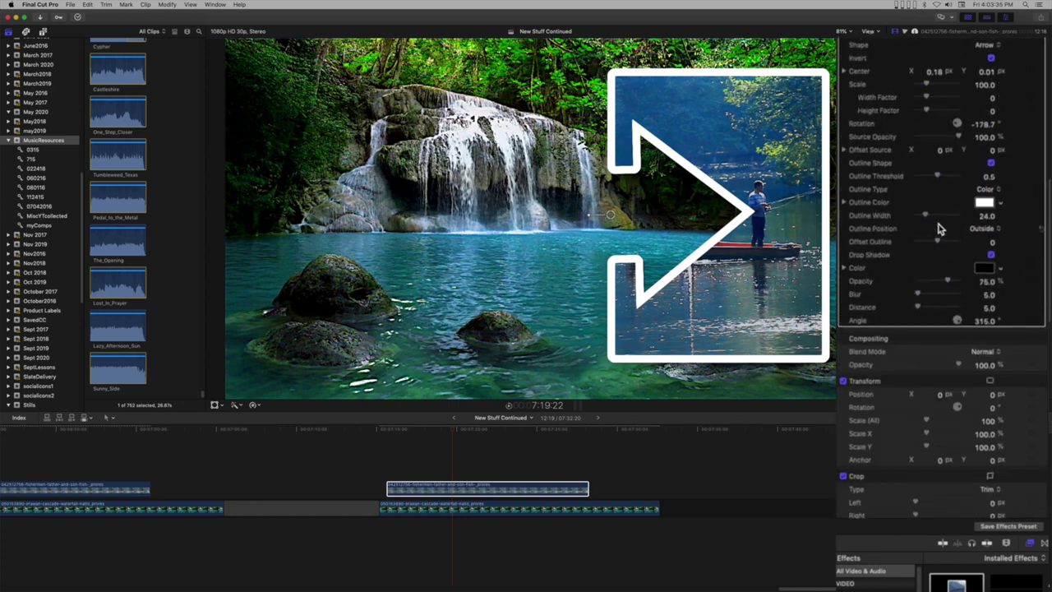
Scale the arrow cutout to about 65.07, center it at about X 0.28, Y 0.15, and reduce its Outline Width to 11.0.
scroll(946, 239, "up", 1)
left_click_drag(926, 99, 921, 99)
left_click_drag(617, 206, 650, 165)
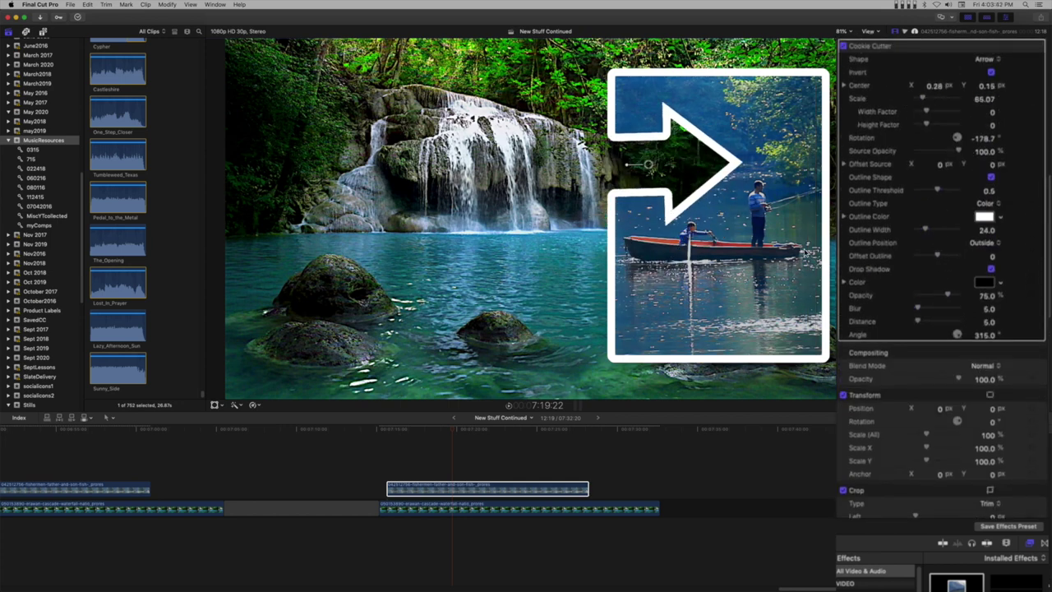
left_click_drag(927, 229, 920, 230)
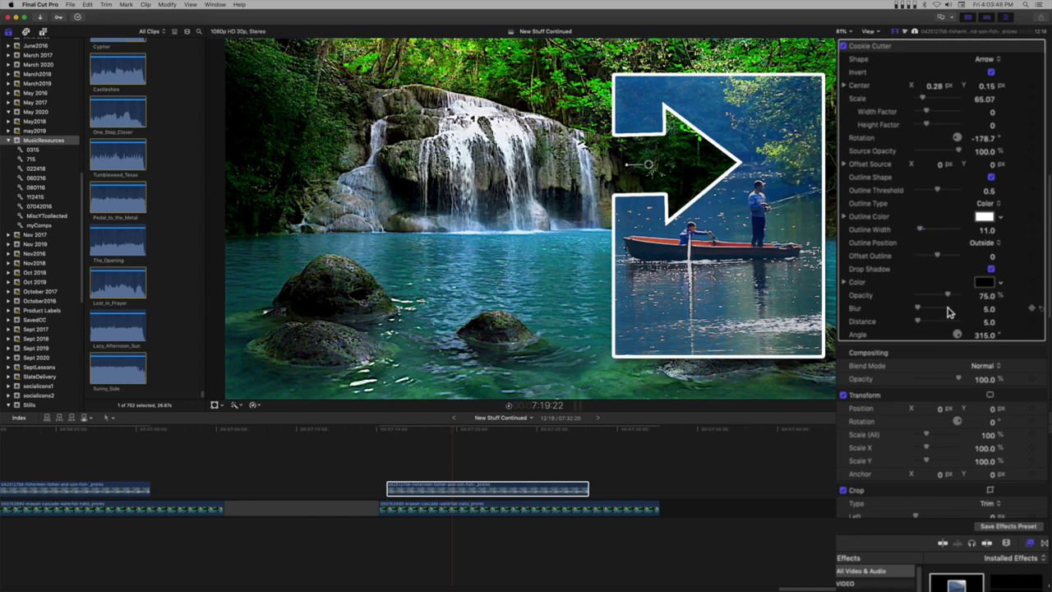
Raise the square Cookie Cutter's Source Opacity to 100% and turn off its Drop Shadow.
left_click_drag(959, 150, 957, 178)
scroll(970, 238, "up", 10)
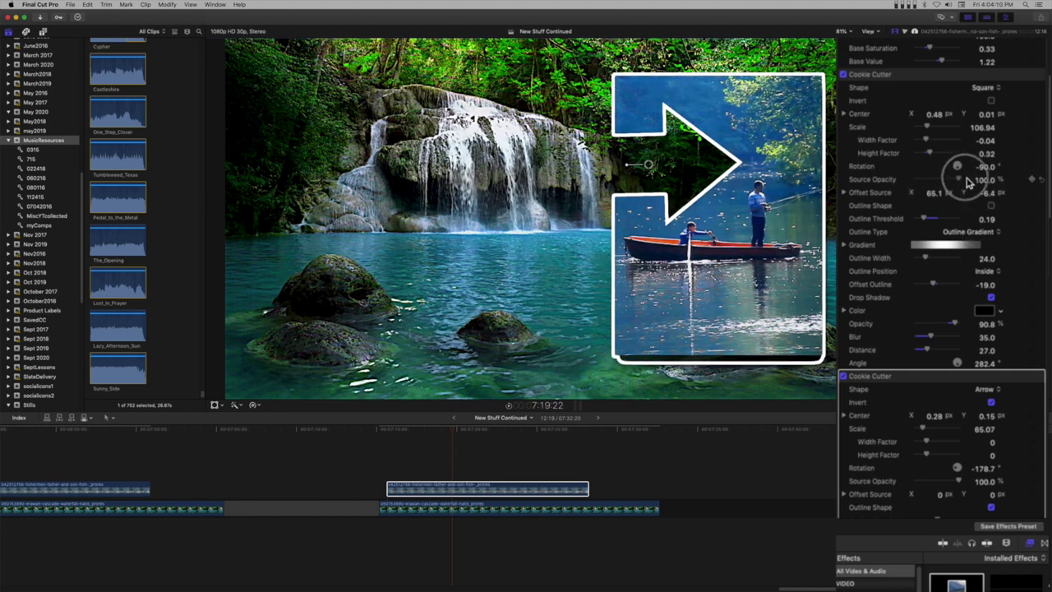
left_click(991, 298)
scroll(934, 254, "down", 1)
scroll(933, 255, "down", 10)
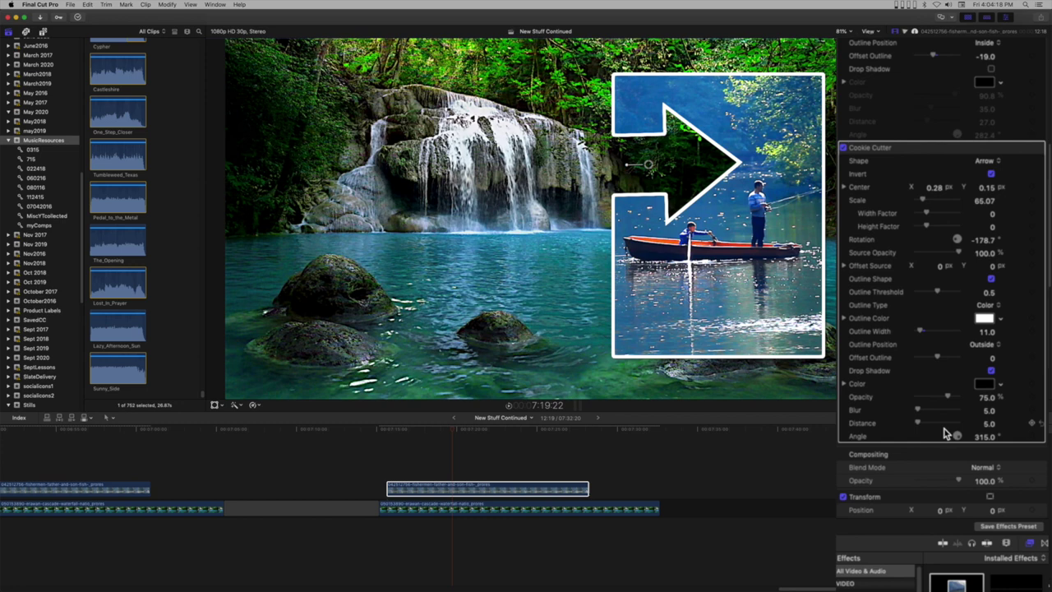